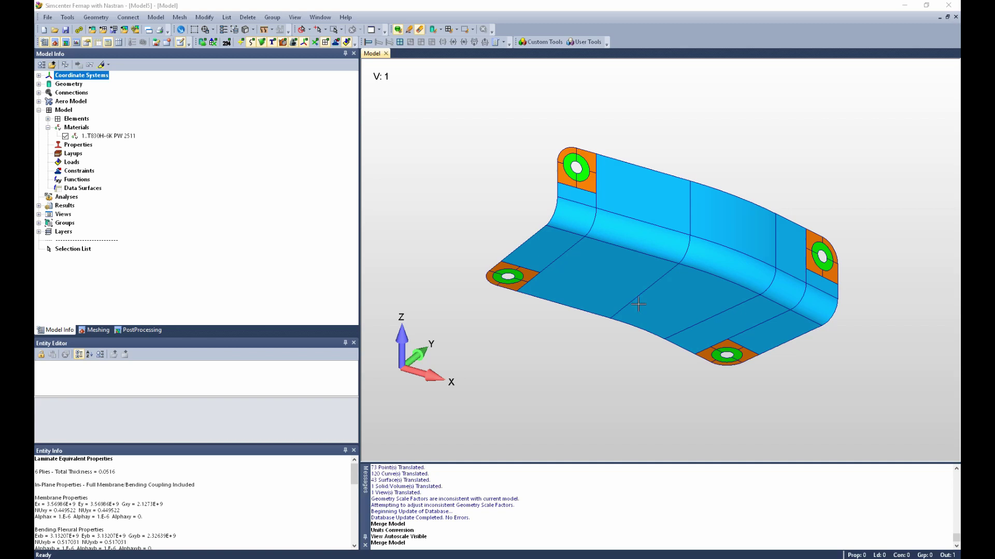
Inspect the 2D orthotropic definition of the T830H-6K PW 2511 material and leave it without edits
{"action": "right_click", "coordinate": [105, 137]}
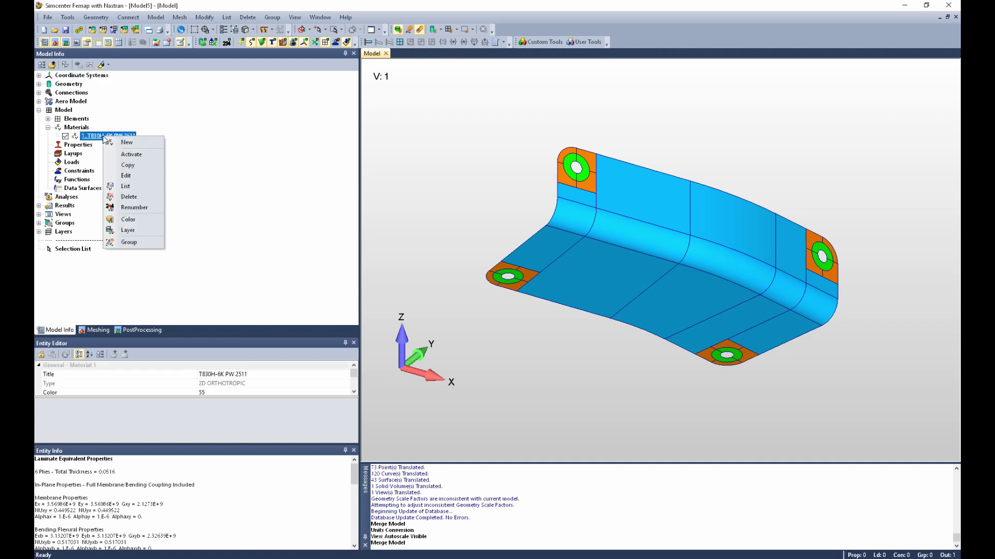
{"action": "left_click", "coordinate": [133, 177]}
{"action": "left_click_drag", "start_coordinate": [499, 158], "coordinate": [638, 141]}
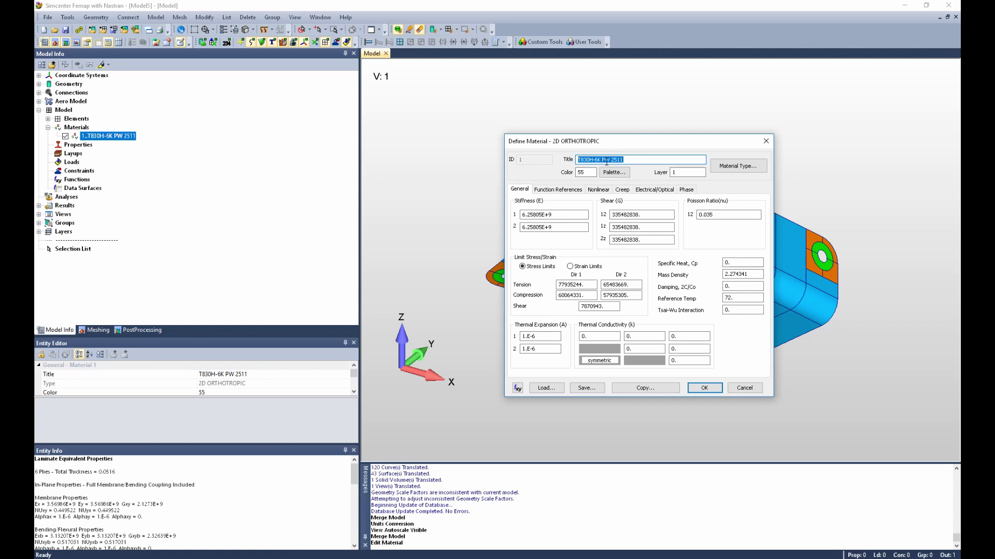
{"action": "left_click", "coordinate": [745, 388]}
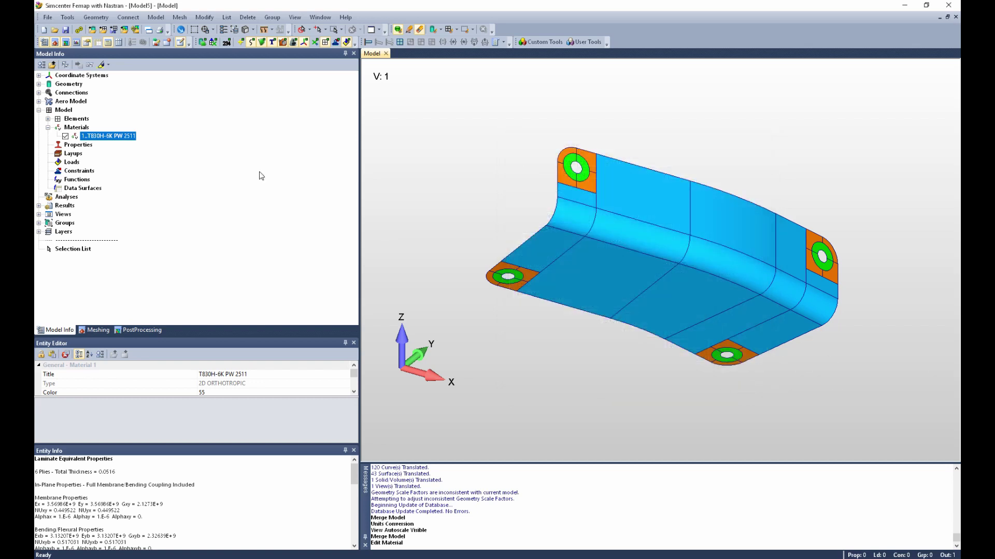
Start a new layup and title it "10 Ply Layup"
{"action": "right_click", "coordinate": [76, 157]}
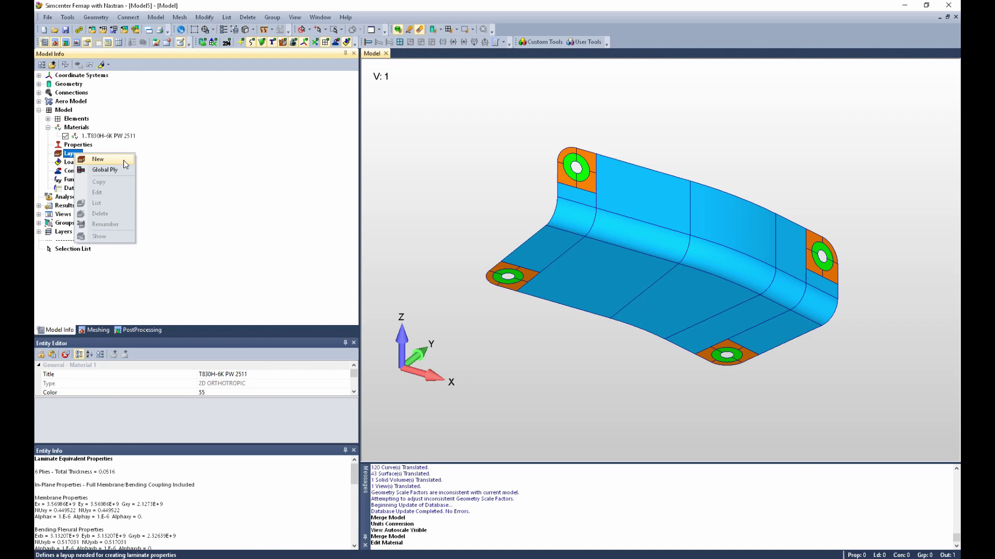
{"action": "left_click", "coordinate": [108, 160]}
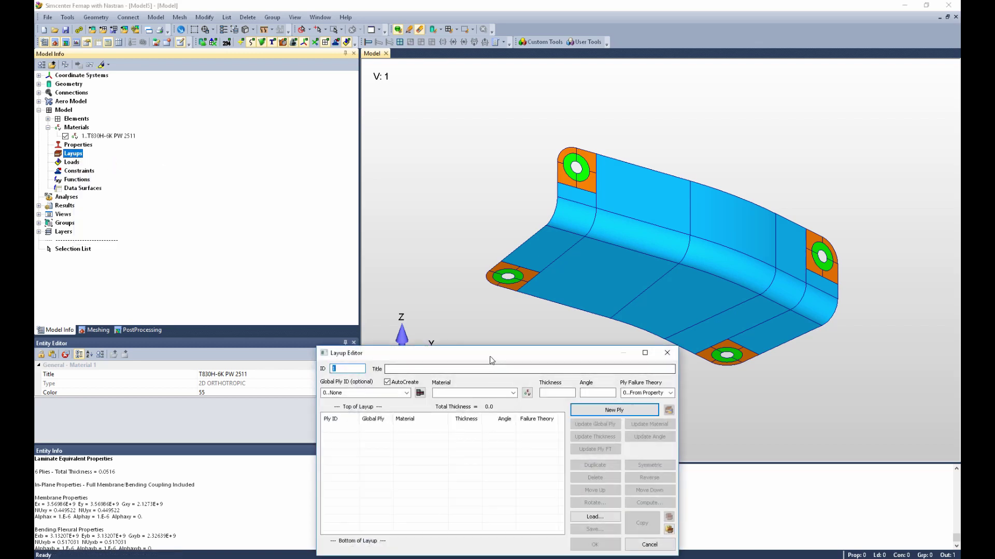
{"action": "left_click", "coordinate": [559, 297]}
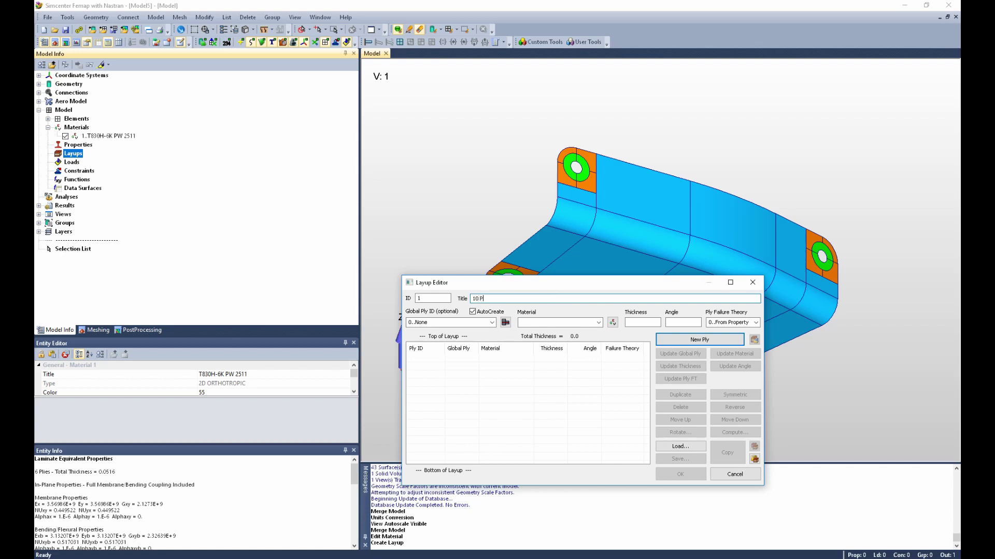
{"action": "type", "text": "10 Ply Layup"}
Add the first ply using T830H-6K PW 2511, thickness .0086 and angle 45, and widen the global ply column
{"action": "left_click", "coordinate": [598, 322]}
{"action": "left_click", "coordinate": [559, 330]}
{"action": "left_click", "coordinate": [647, 321]}
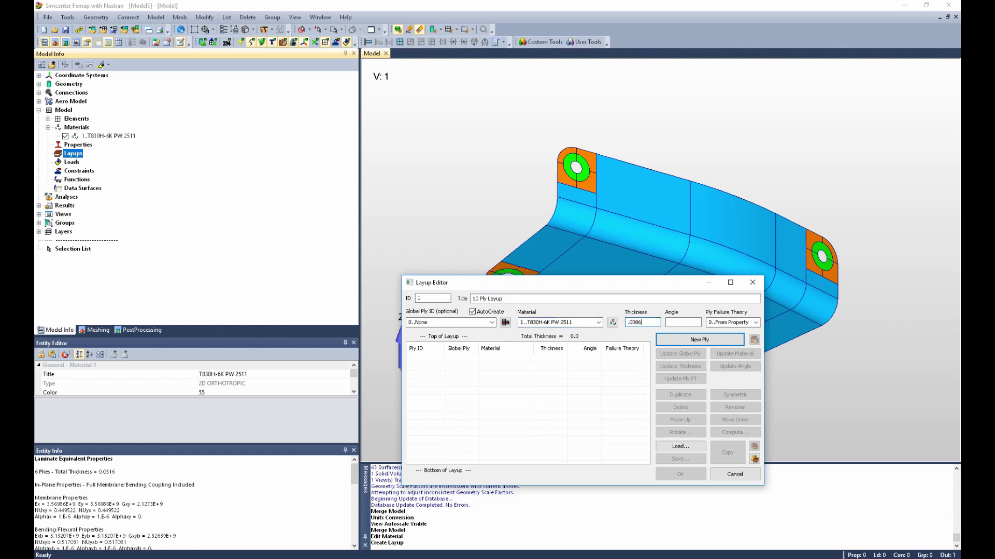
{"action": "left_click", "coordinate": [691, 322]}
{"action": "left_click", "coordinate": [699, 340]}
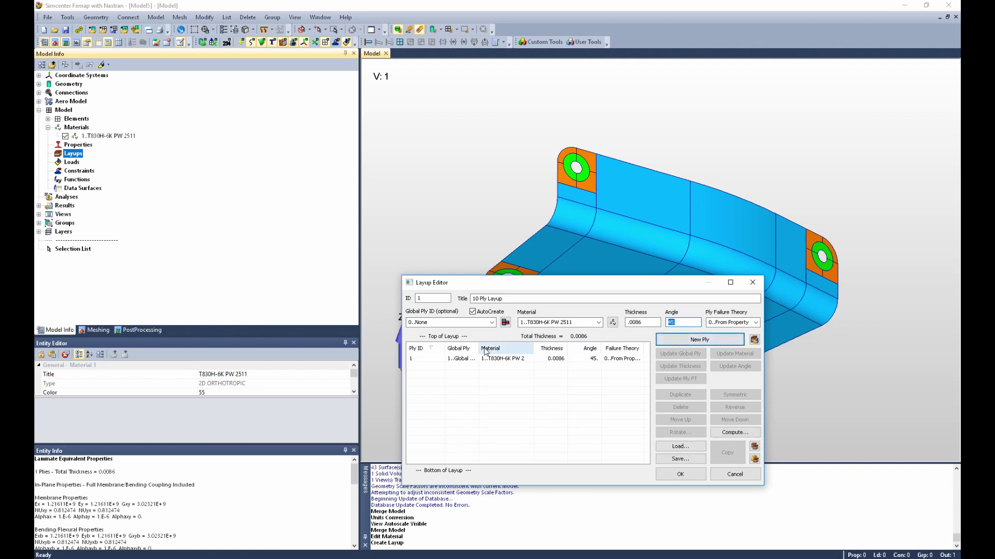
{"action": "left_click_drag", "start_coordinate": [478, 347], "coordinate": [494, 348]}
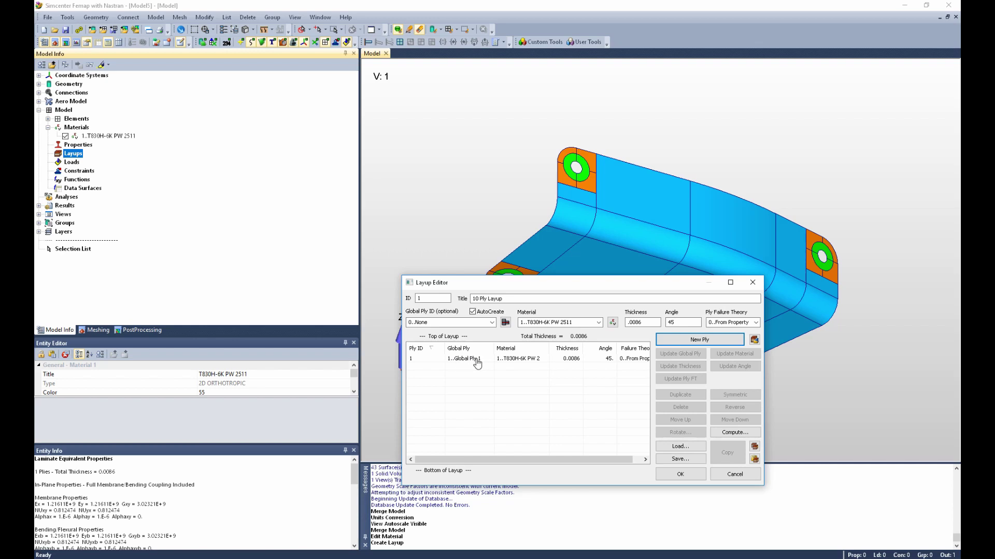
Add plies 2 to 5 with the same material and thickness at angles 0, 45, 0 and 45
{"action": "double_click", "coordinate": [668, 323]}
{"action": "type", "text": "0"}
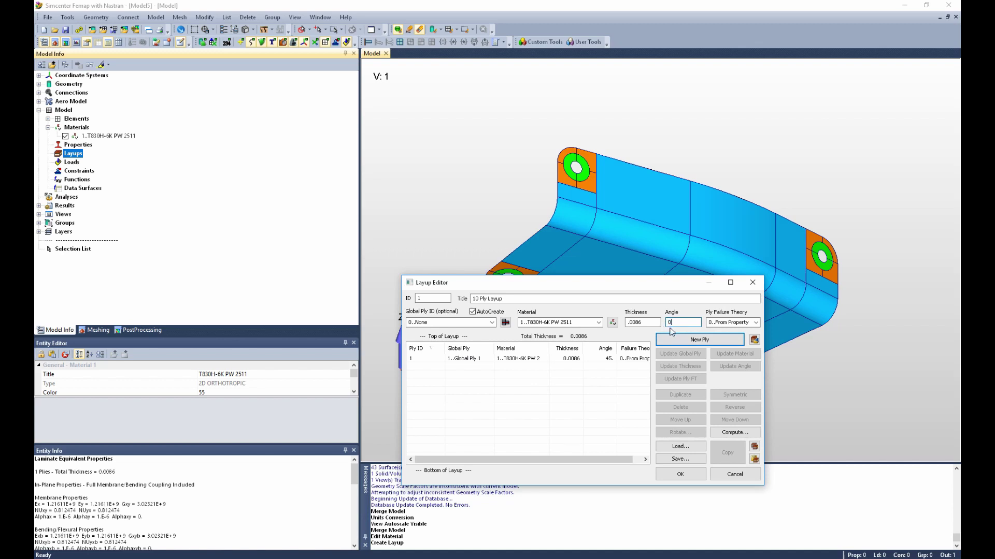
{"action": "left_click", "coordinate": [699, 341]}
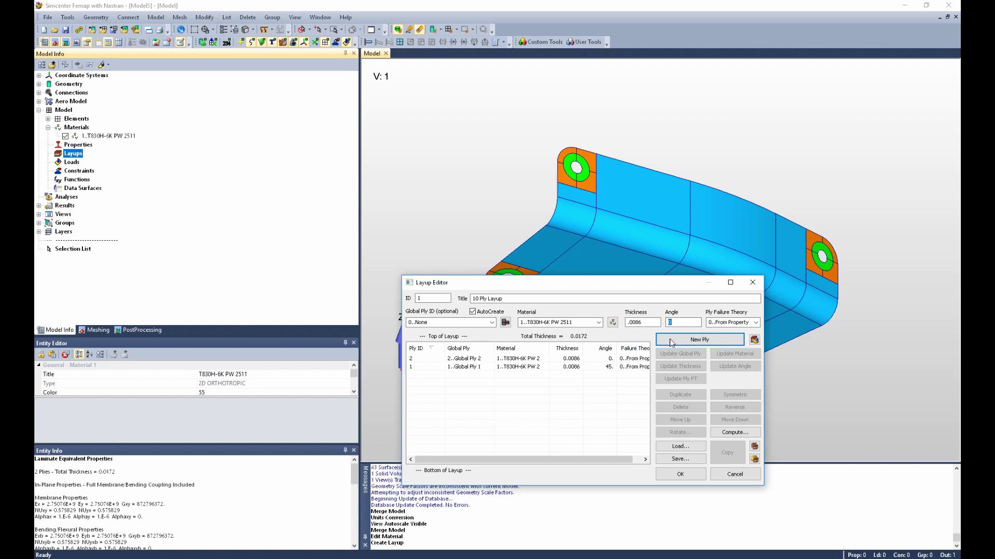
{"action": "type", "text": "45"}
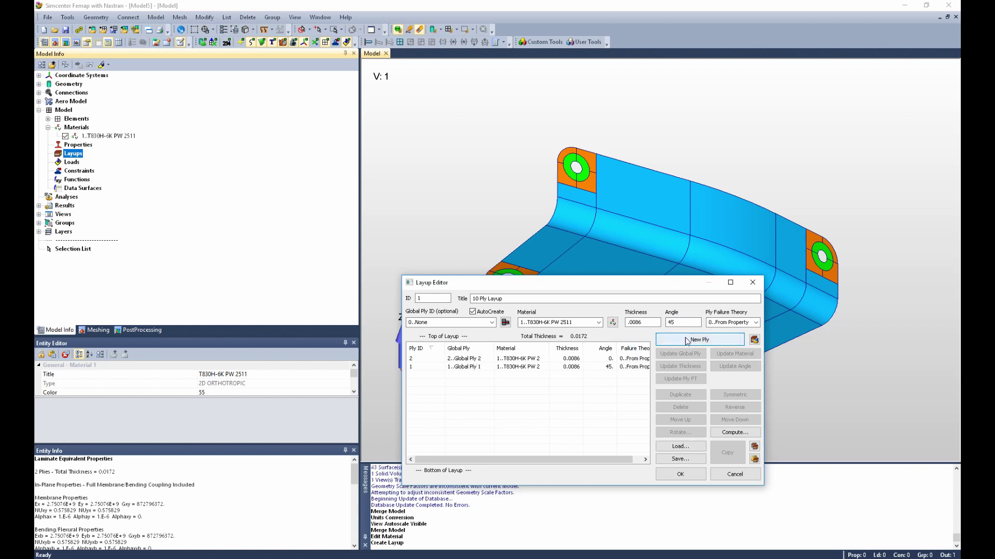
{"action": "left_click", "coordinate": [687, 340]}
{"action": "type", "text": "0"}
{"action": "left_click", "coordinate": [687, 341]}
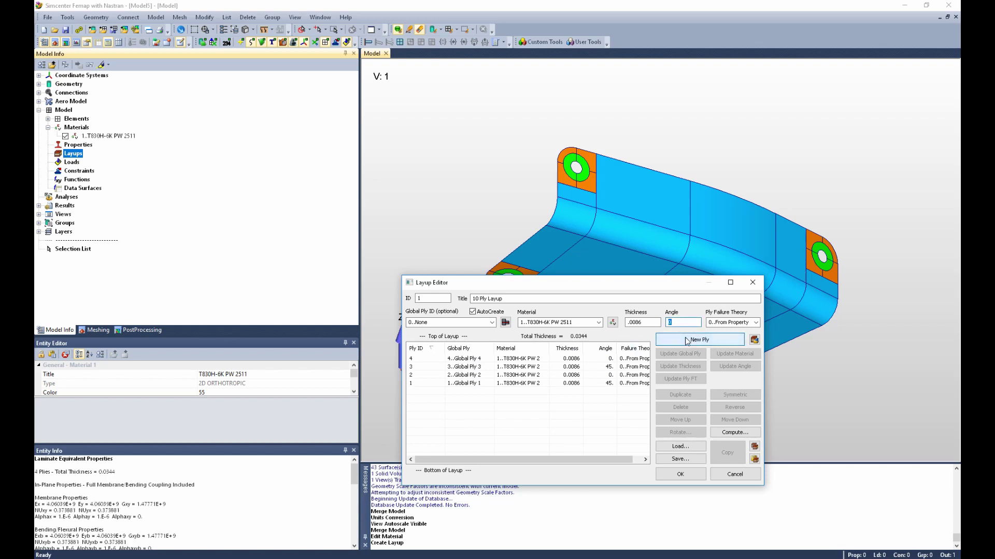
{"action": "type", "text": "45"}
{"action": "left_click", "coordinate": [687, 340]}
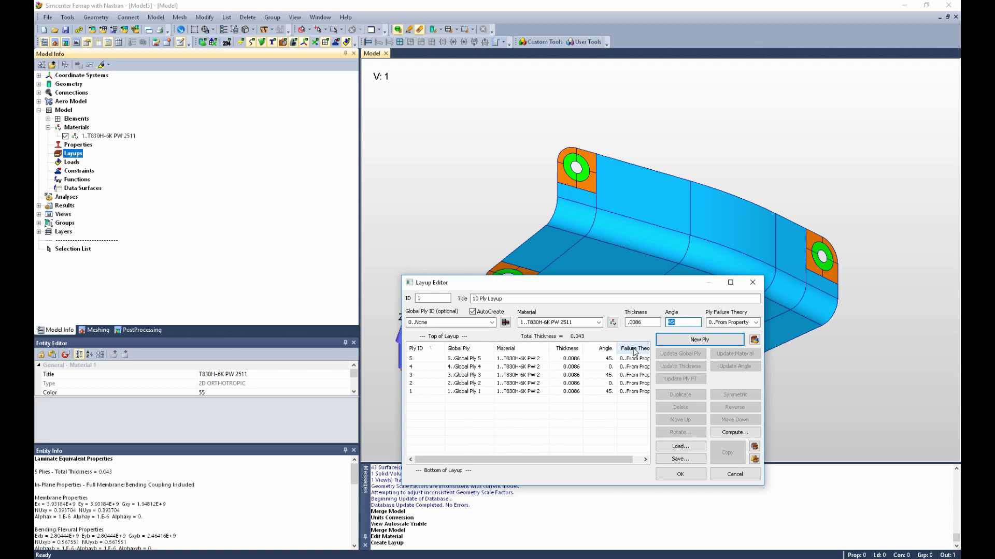
Add plies 6 to 10 at angles 45, 0, 45, 0 and 45, and save the layup without starting another
{"action": "left_click", "coordinate": [696, 340]}
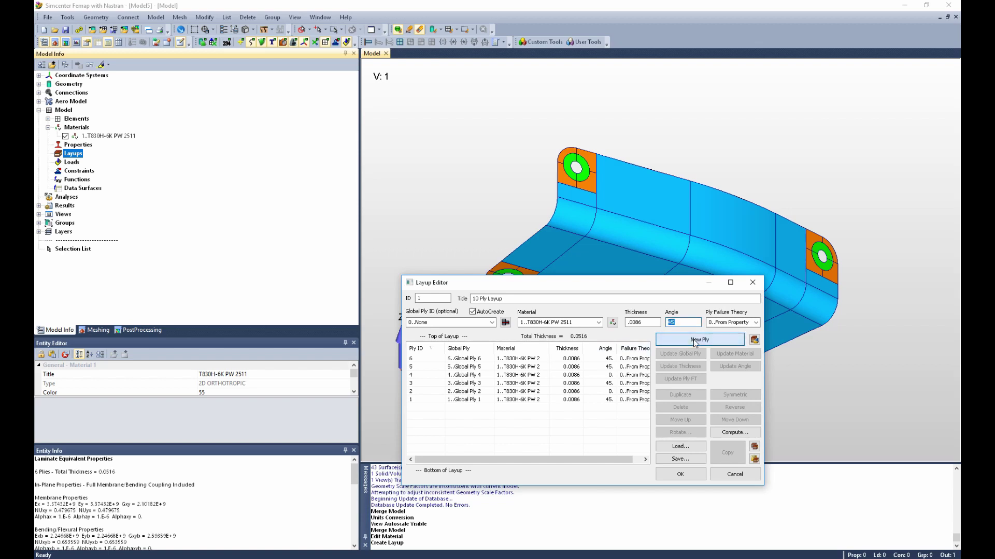
{"action": "type", "text": "0"}
{"action": "left_click", "coordinate": [695, 340]}
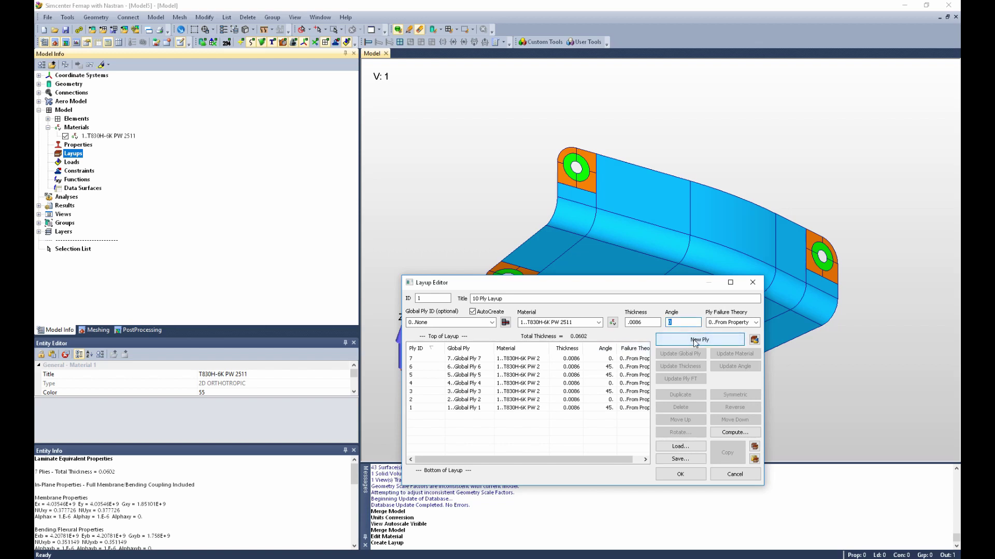
{"action": "type", "text": "45"}
{"action": "left_click", "coordinate": [695, 339]}
{"action": "type", "text": "0"}
{"action": "left_click", "coordinate": [695, 339]}
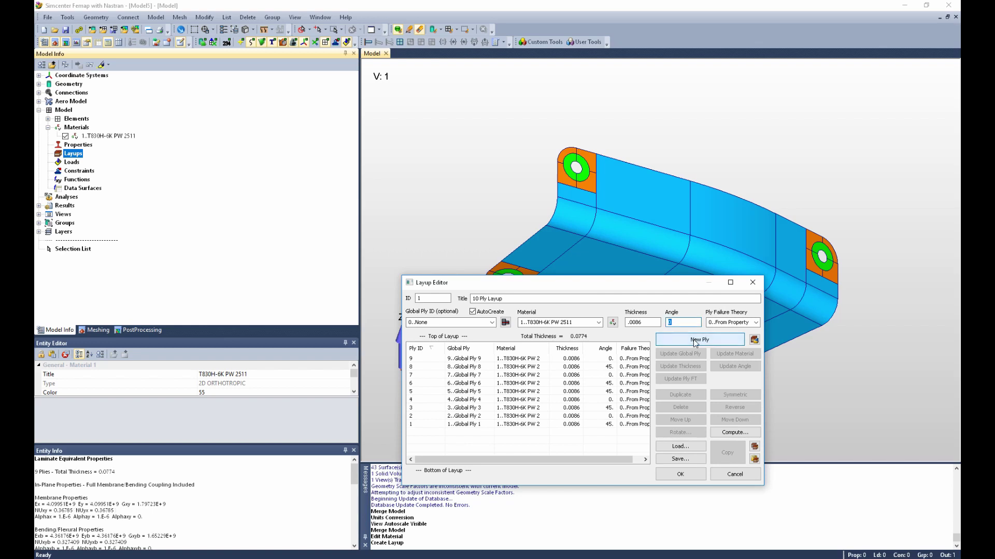
{"action": "type", "text": "45"}
{"action": "left_click", "coordinate": [695, 340]}
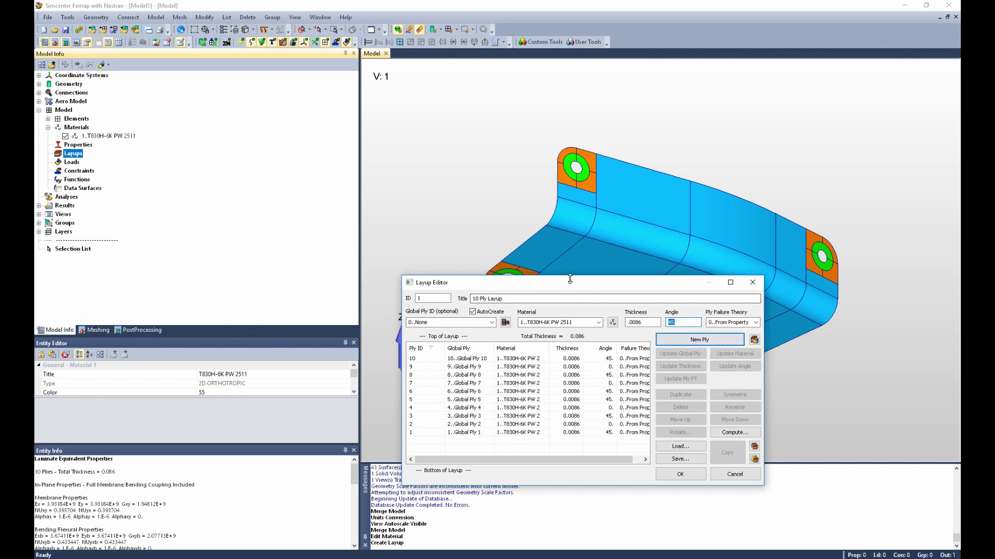
{"action": "left_click_drag", "start_coordinate": [569, 279], "coordinate": [557, 223]}
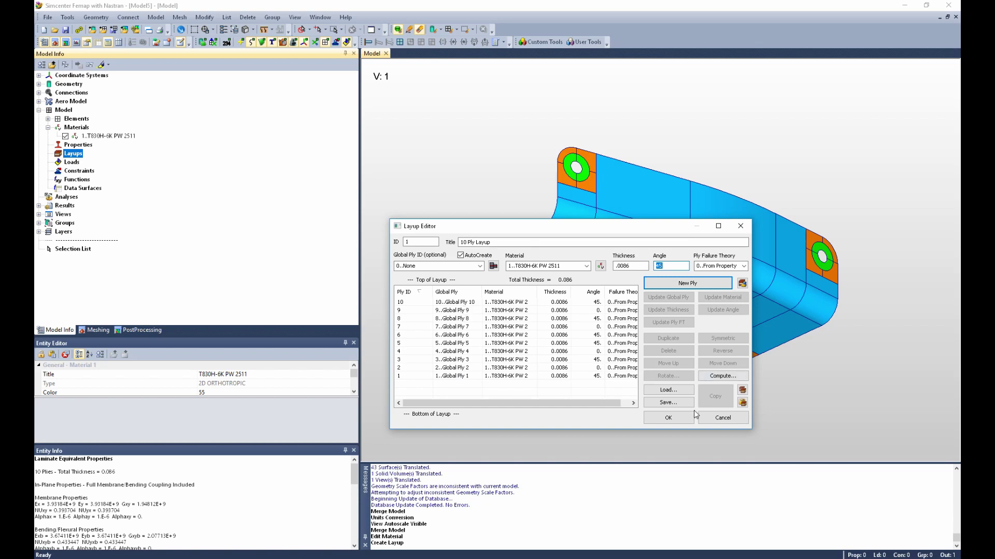
{"action": "left_click", "coordinate": [673, 418]}
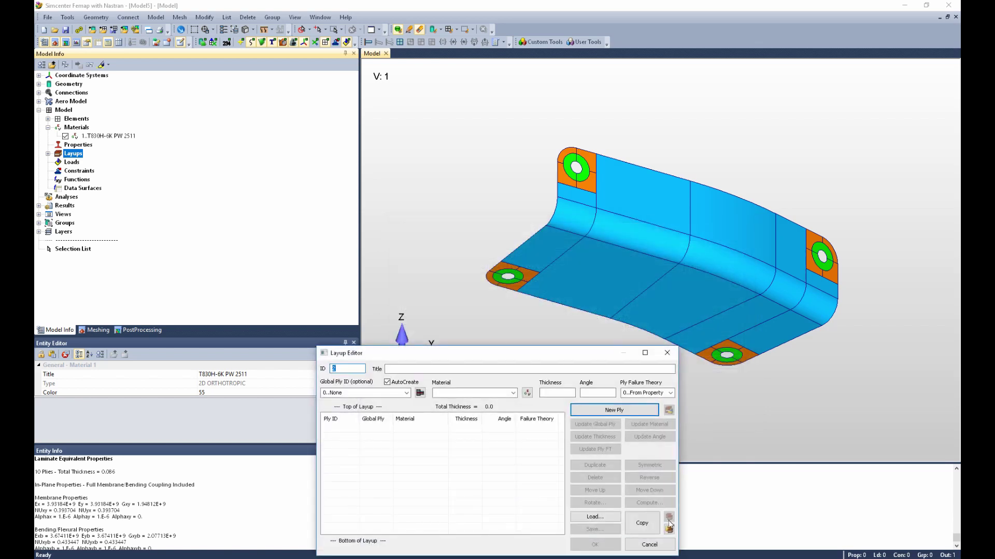
{"action": "left_click", "coordinate": [657, 545]}
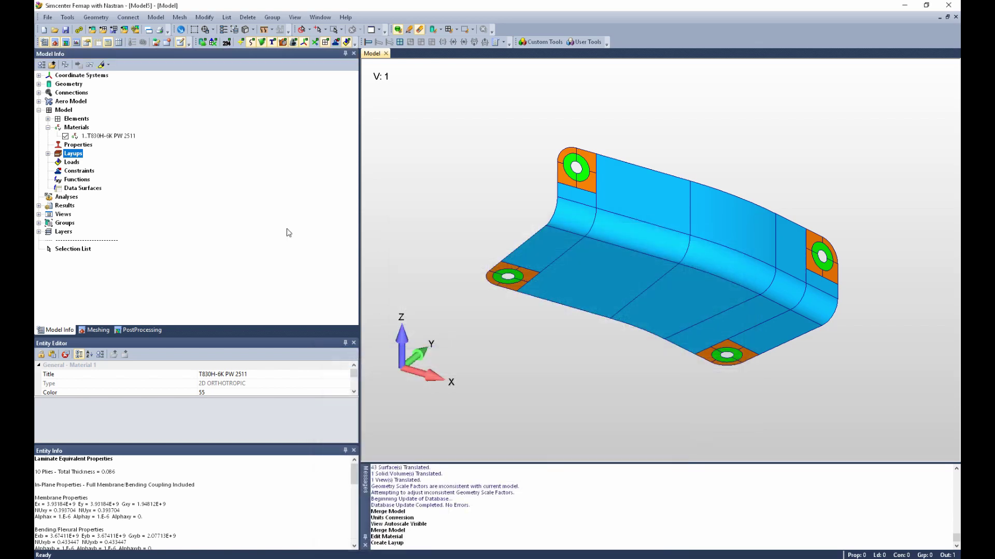
Expand the layups in the model tree and open the list of global ply definitions
{"action": "left_click", "coordinate": [48, 154]}
{"action": "left_click", "coordinate": [77, 155]}
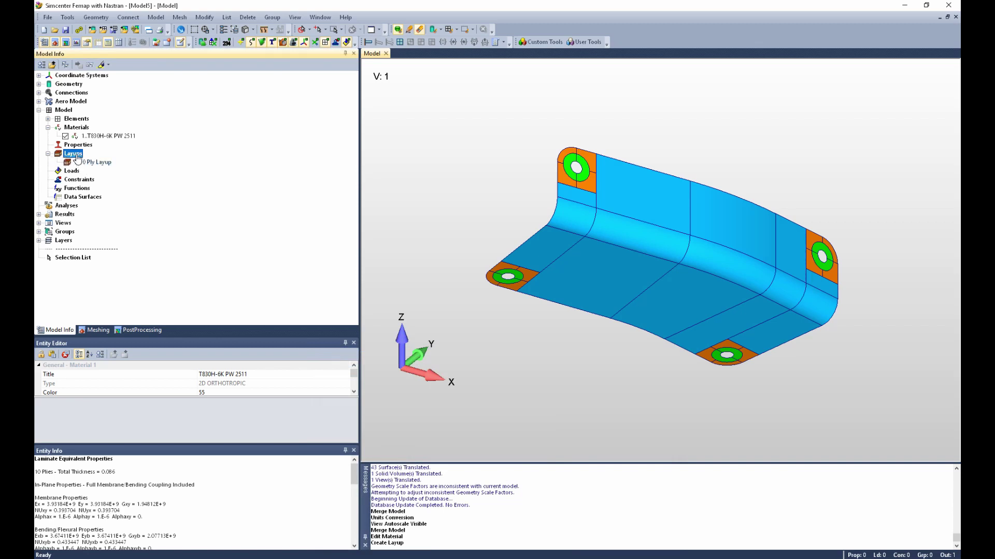
{"action": "right_click", "coordinate": [77, 157]}
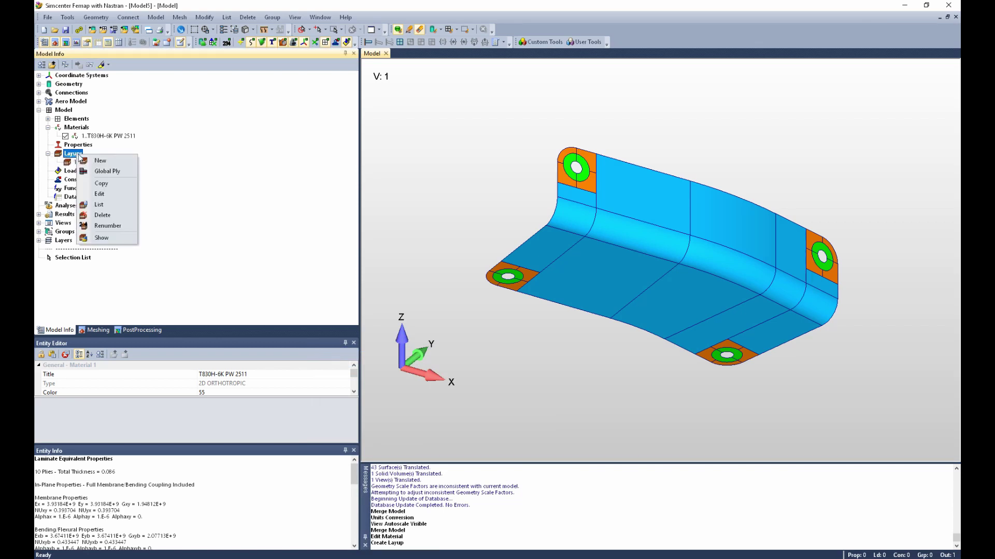
{"action": "left_click", "coordinate": [111, 173]}
{"action": "left_click_drag", "start_coordinate": [489, 446], "coordinate": [545, 232]}
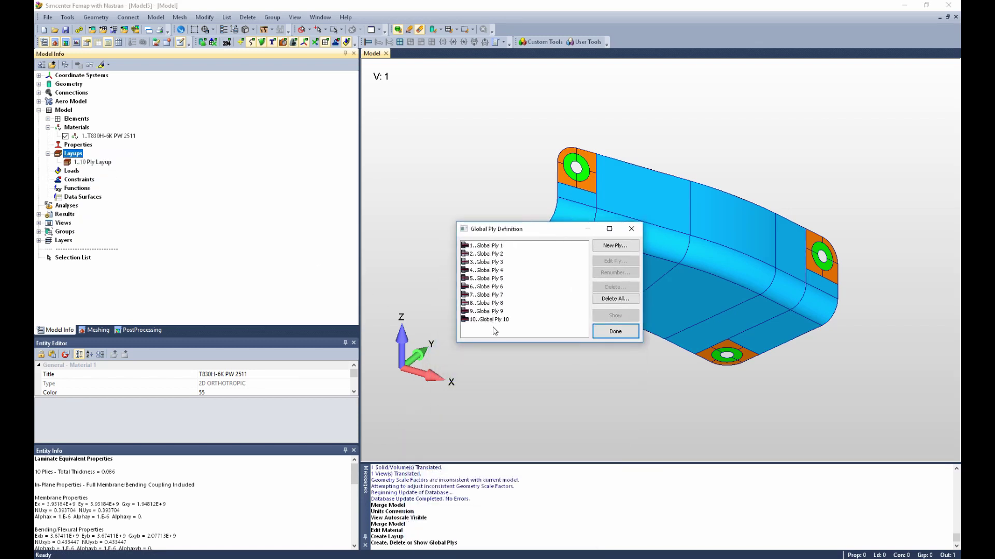
Examine the material, thickness and failure theory of Global Ply 5, decline updating the layups, and close the global ply definitions
{"action": "left_click", "coordinate": [493, 270]}
{"action": "left_click", "coordinate": [494, 279]}
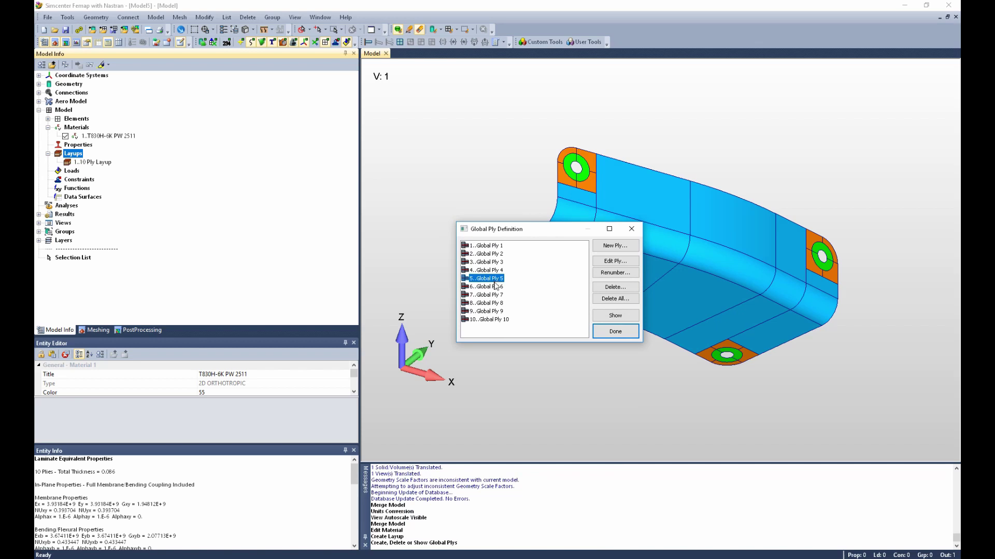
{"action": "left_click", "coordinate": [604, 261]}
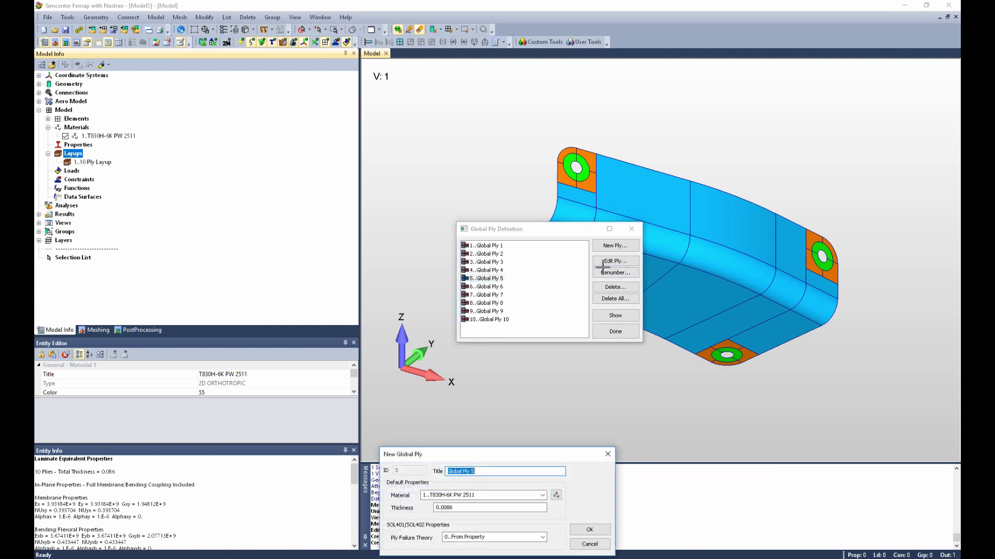
{"action": "left_click_drag", "start_coordinate": [500, 455], "coordinate": [597, 270]}
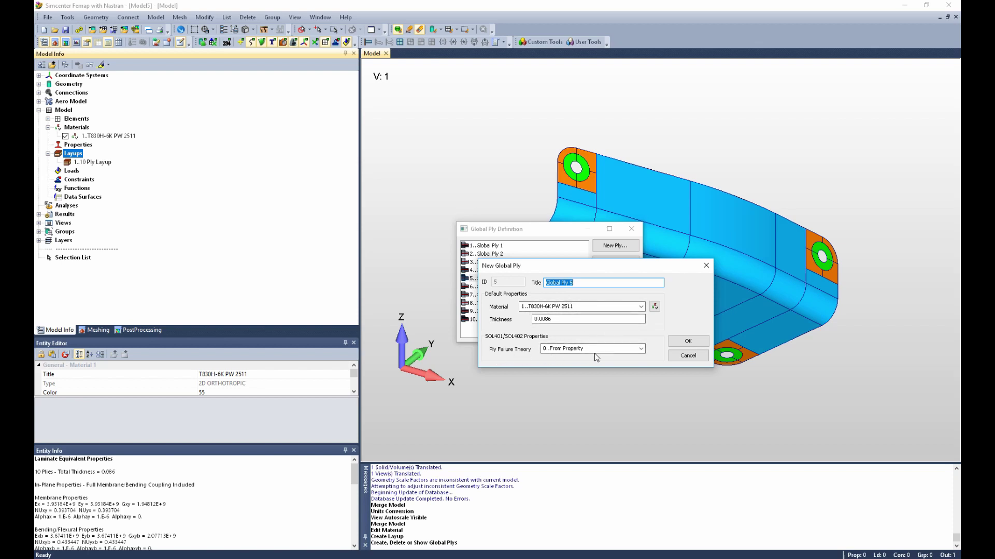
{"action": "left_click", "coordinate": [687, 343]}
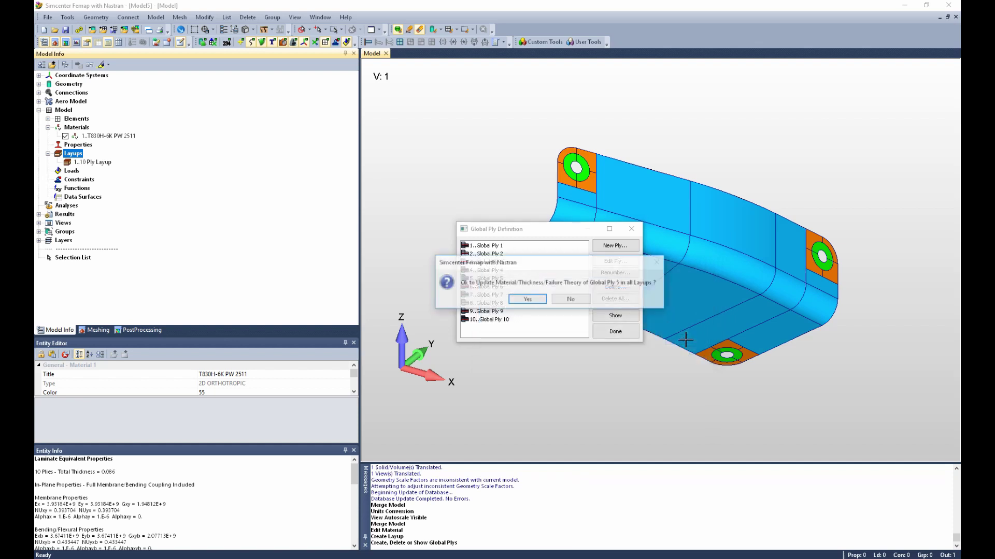
{"action": "left_click", "coordinate": [578, 300]}
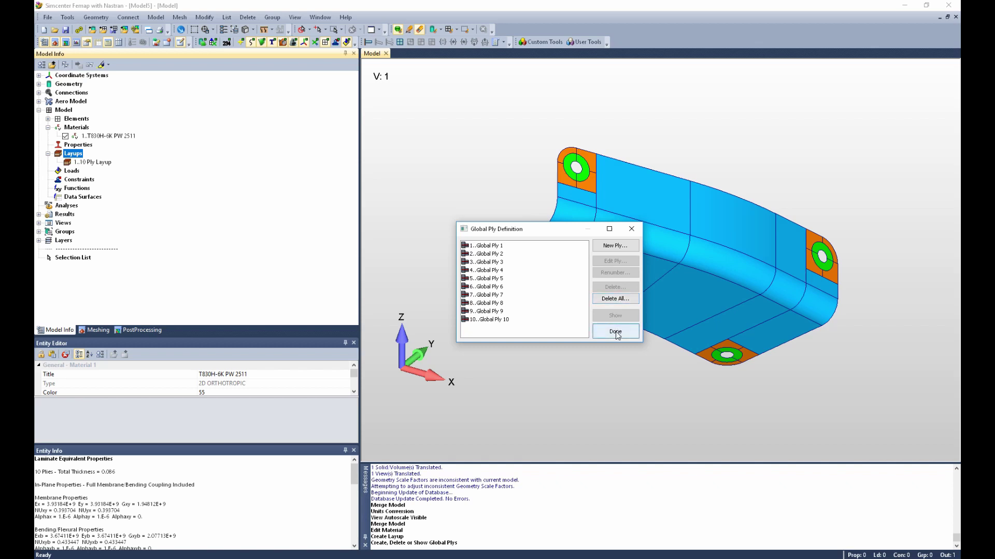
{"action": "left_click", "coordinate": [496, 287]}
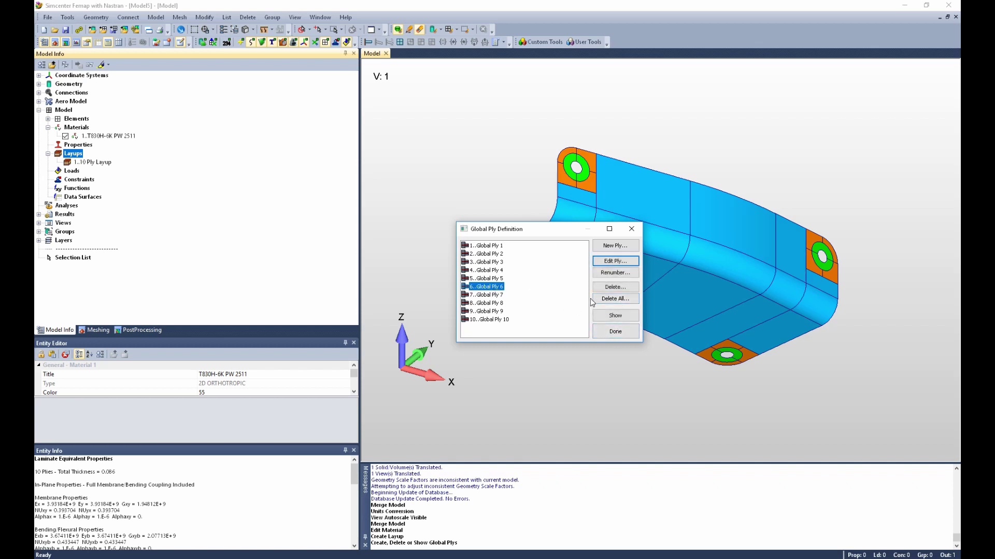
{"action": "left_click", "coordinate": [616, 331]}
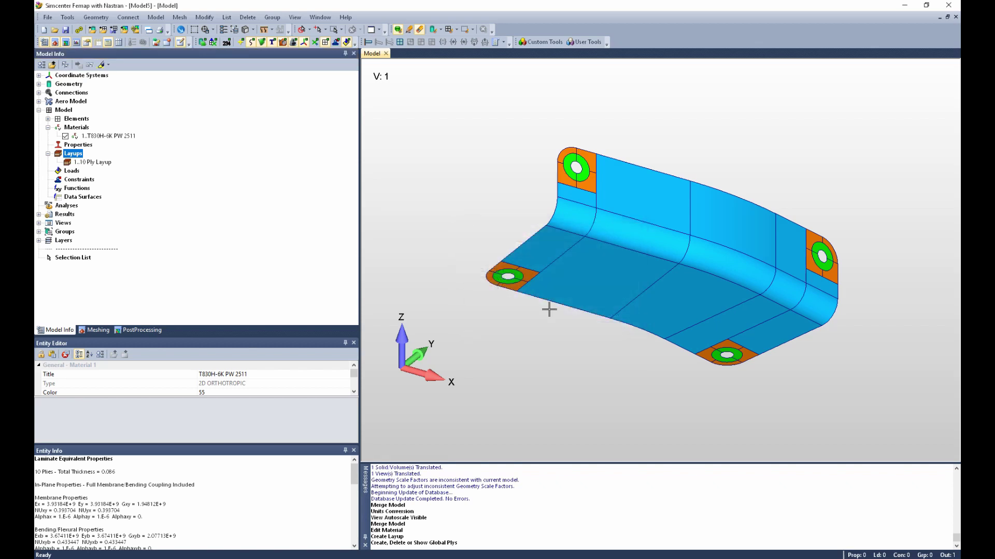
Start a second layup and title it "6 Ply Layup"
{"action": "right_click", "coordinate": [75, 158]}
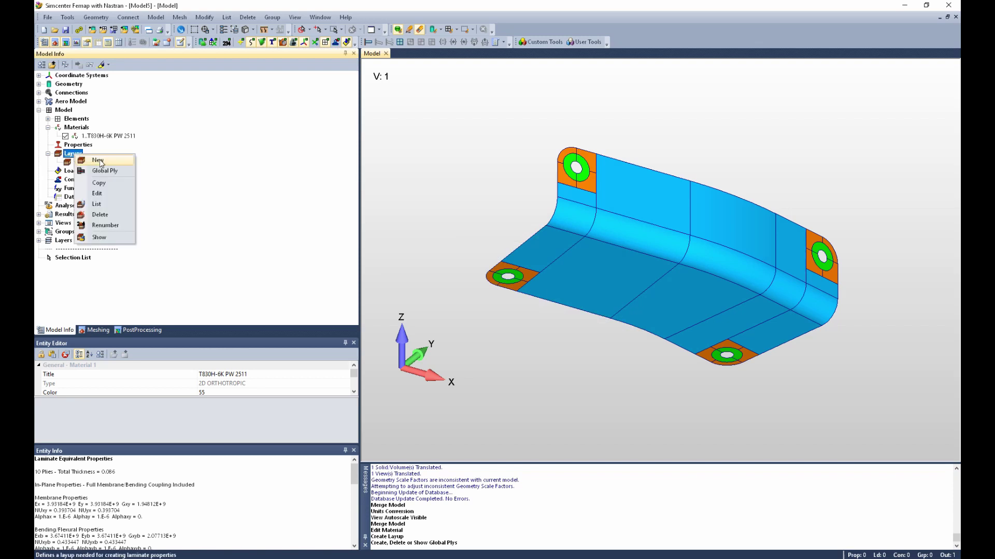
{"action": "left_click", "coordinate": [99, 161]}
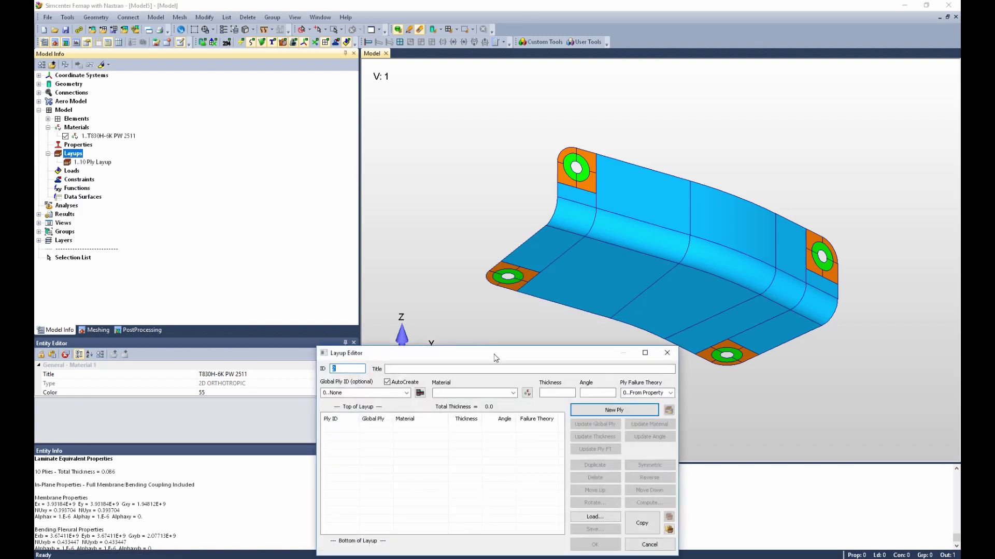
{"action": "left_click", "coordinate": [487, 247]}
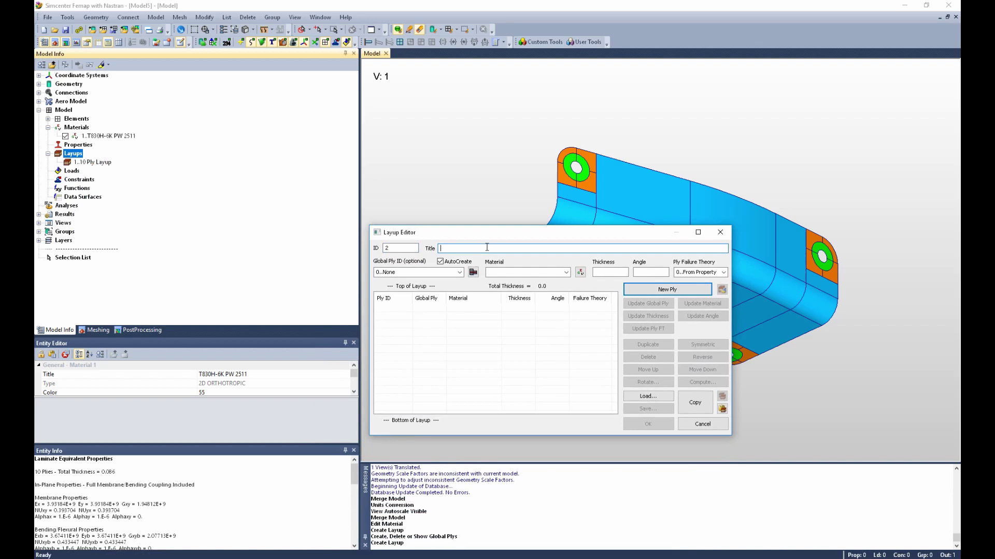
{"action": "type", "text": "6 Ply Layup"}
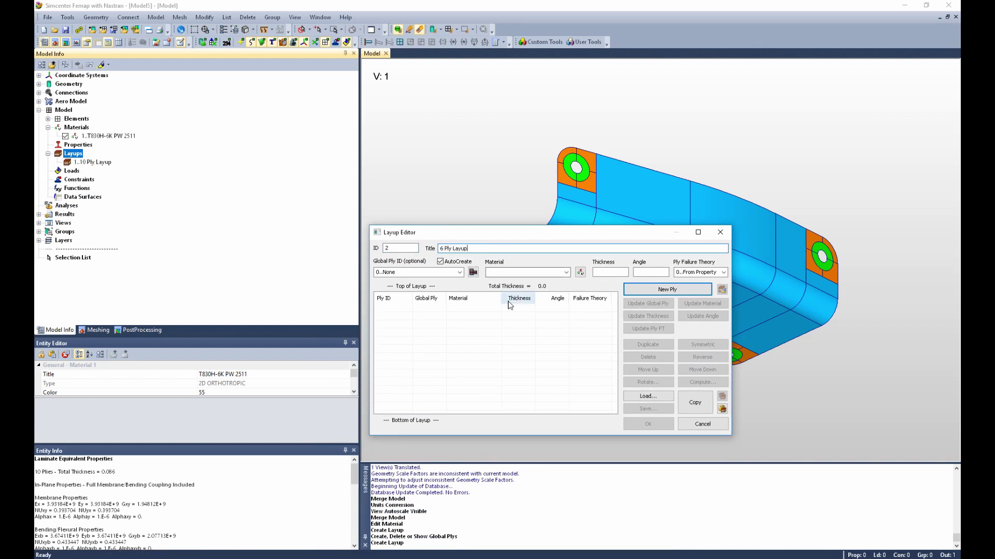
Copy the plies of the existing 10 Ply Layup into the 6 Ply Layup
{"action": "left_click", "coordinate": [694, 403]}
{"action": "left_click_drag", "start_coordinate": [515, 464], "coordinate": [518, 336]}
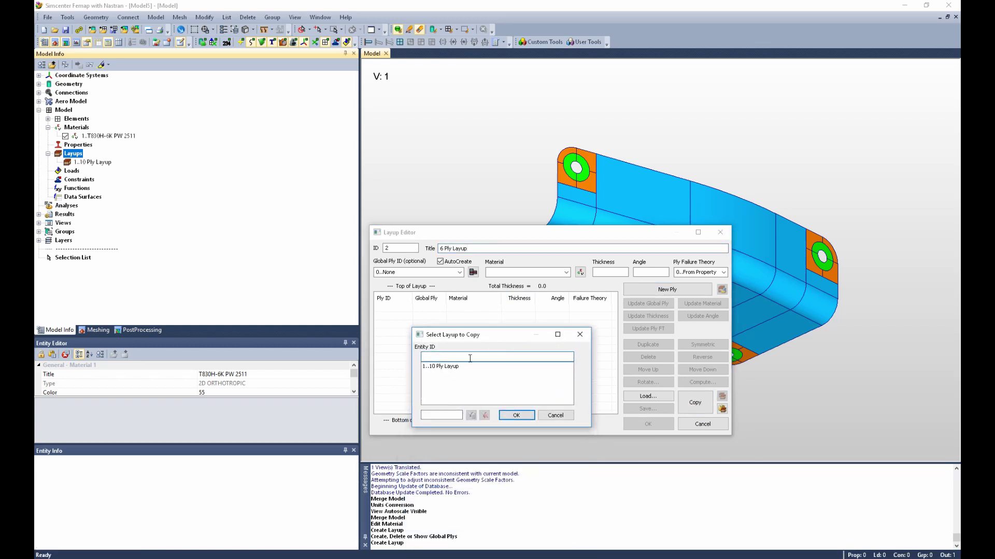
{"action": "left_click", "coordinate": [451, 366]}
{"action": "left_click", "coordinate": [517, 415]}
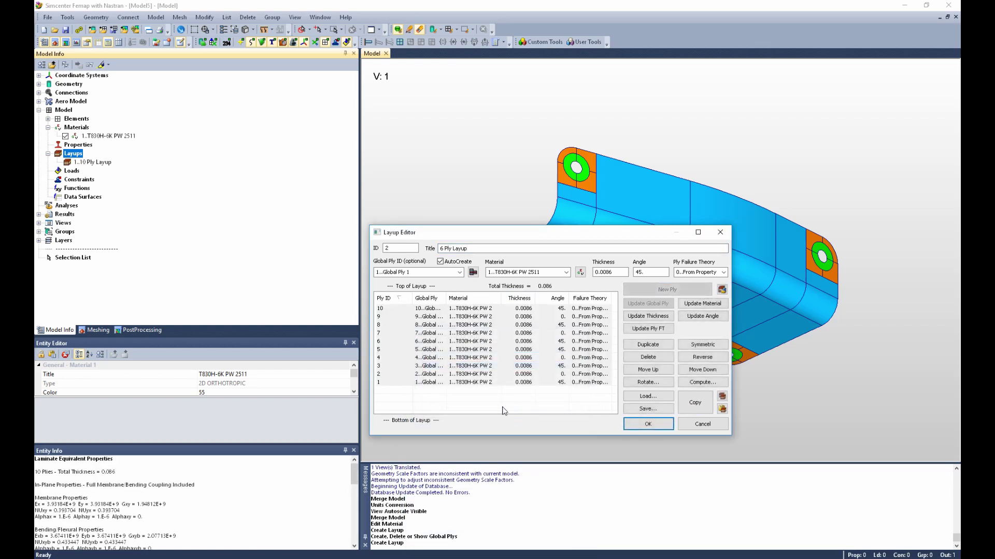
Delete plies 1, 2, 9 and 10 from the 6 Ply Layup
{"action": "left_click", "coordinate": [433, 383]}
{"action": "left_click", "coordinate": [430, 374], "text": "shift"}
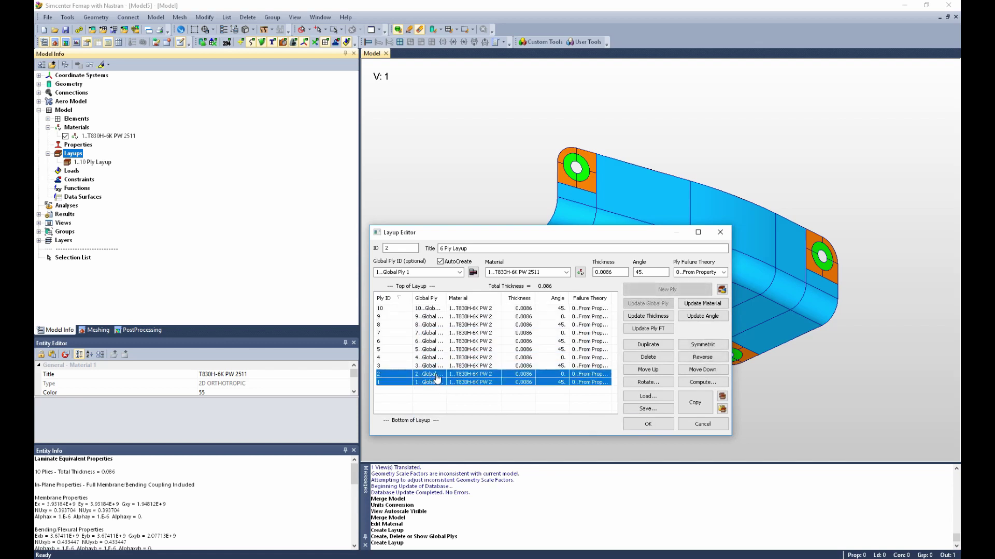
{"action": "left_click", "coordinate": [426, 317], "text": "ctrl"}
{"action": "left_click", "coordinate": [432, 309], "text": "ctrl"}
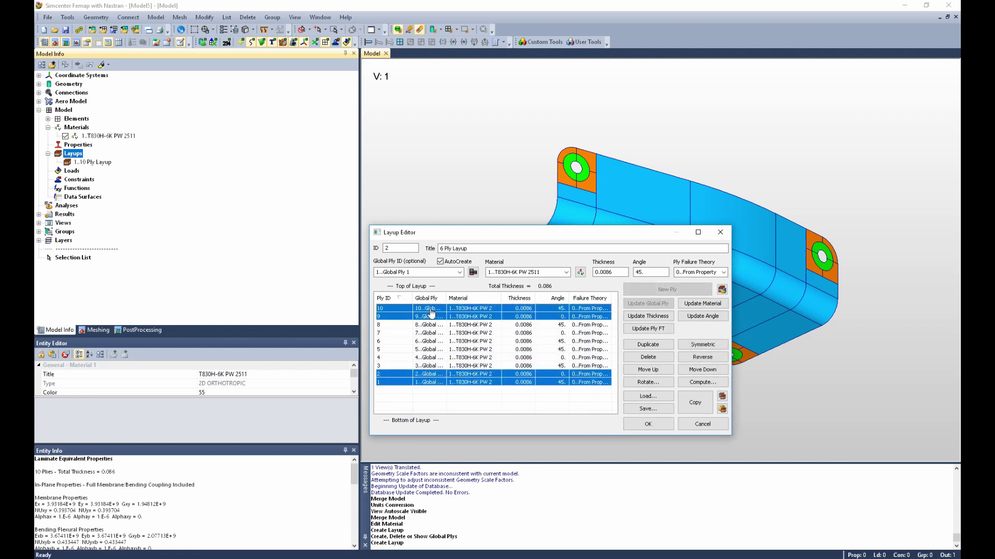
{"action": "left_click", "coordinate": [652, 357]}
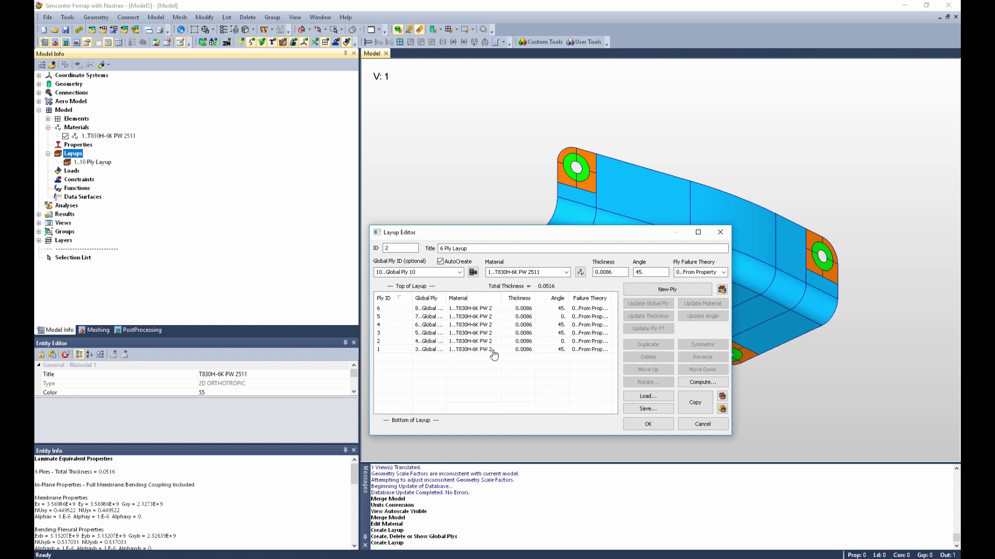
Widen the Global Ply column to show the full ply names, and save the 6 Ply Layup without starting another
{"action": "left_click_drag", "start_coordinate": [447, 299], "coordinate": [469, 299]}
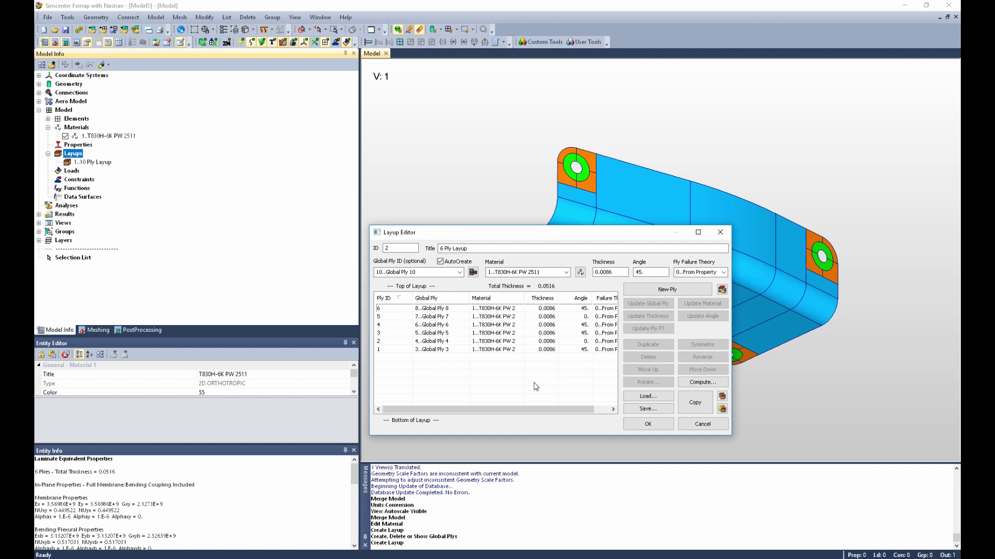
{"action": "left_click", "coordinate": [636, 425]}
{"action": "left_click", "coordinate": [647, 539]}
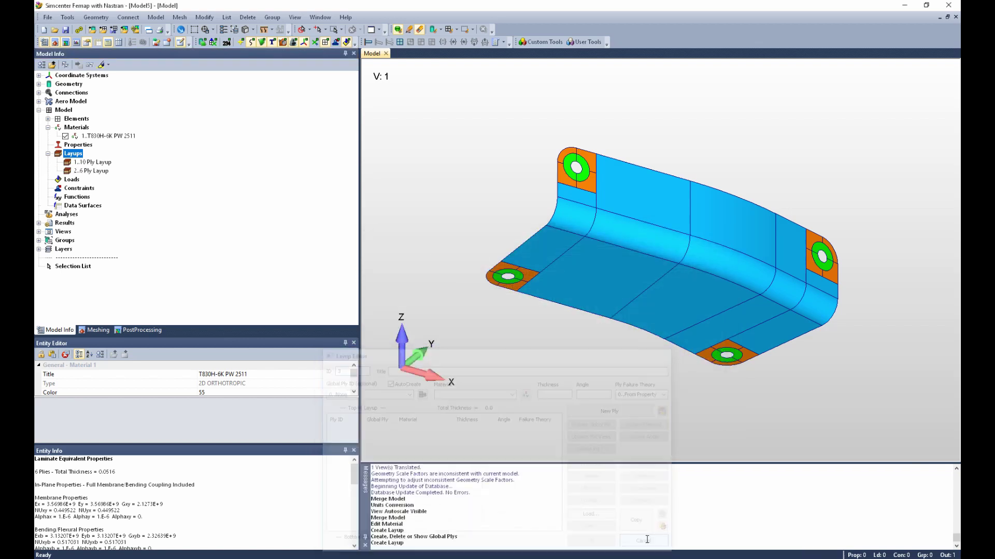